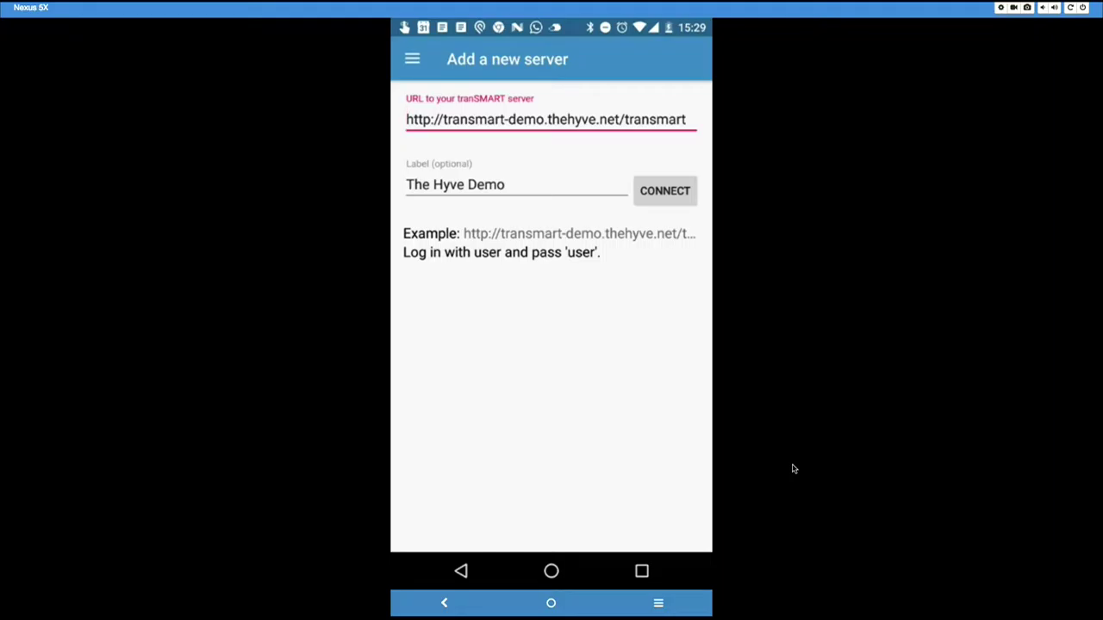
Step: Connect to the tranSMART server labelled The Hyve Demo and browse its list of studies
key(Tab)
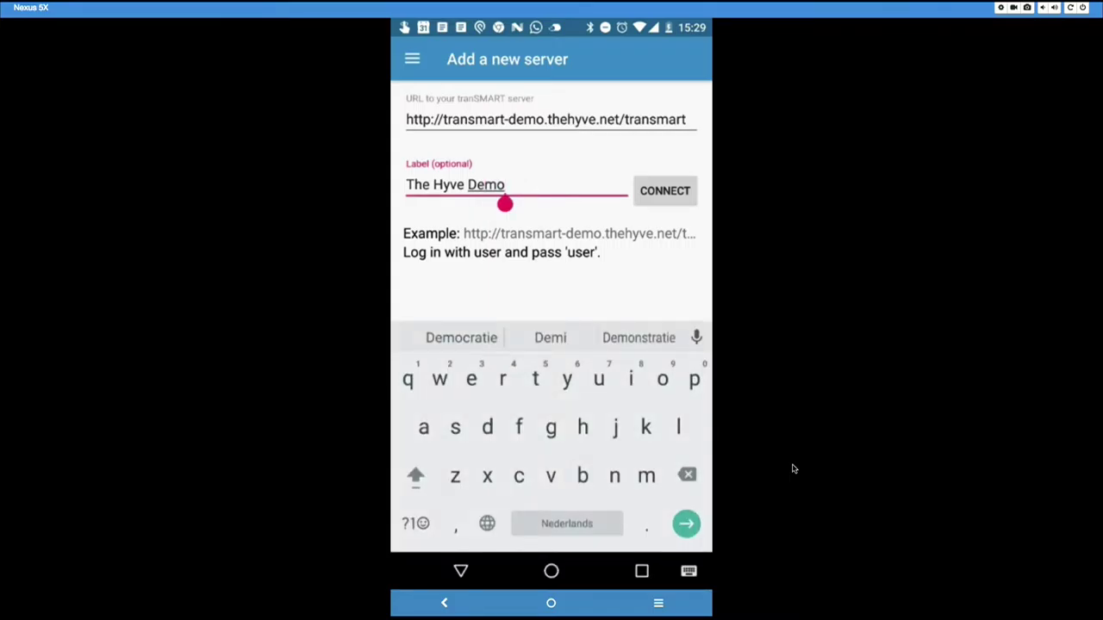
key(Return)
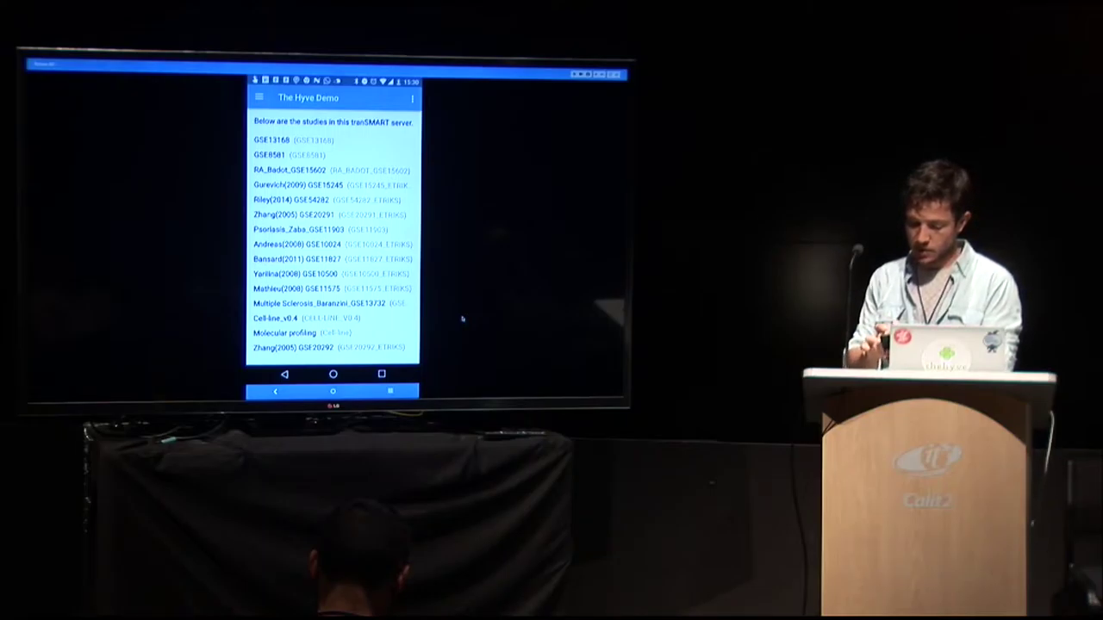
scroll(334, 246, down, 5)
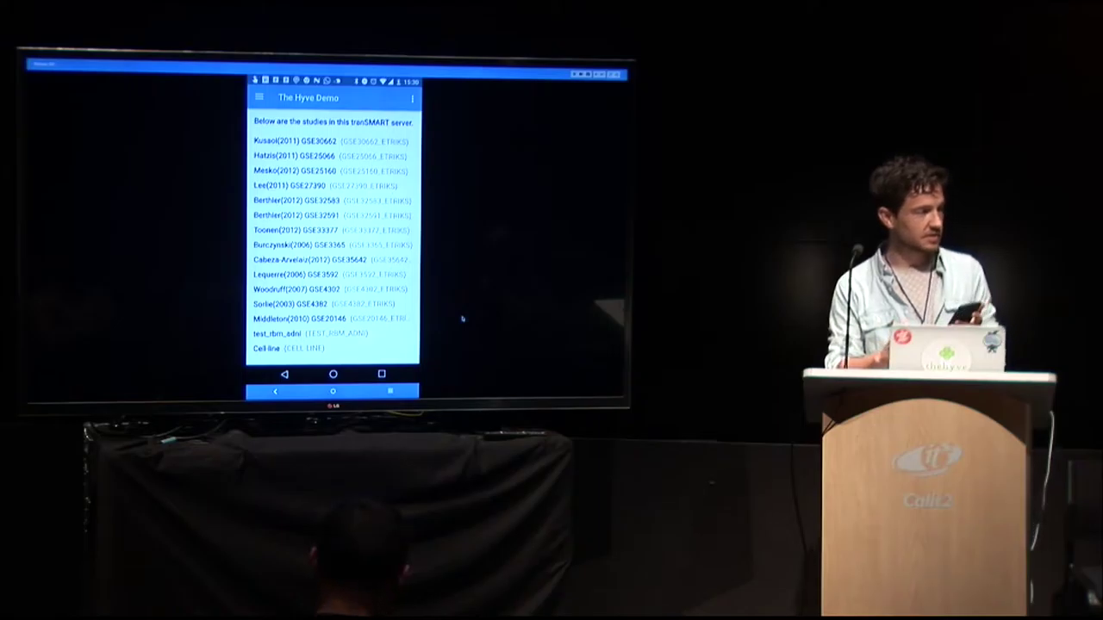
scroll(334, 246, up, 5)
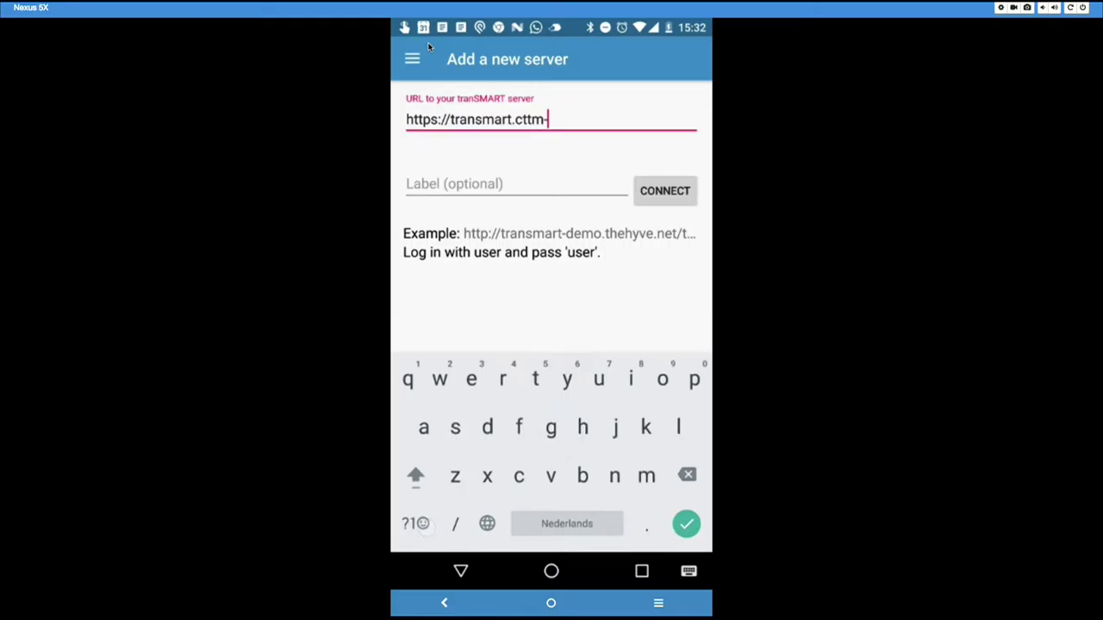
text(trait.nl)
click(520, 178)
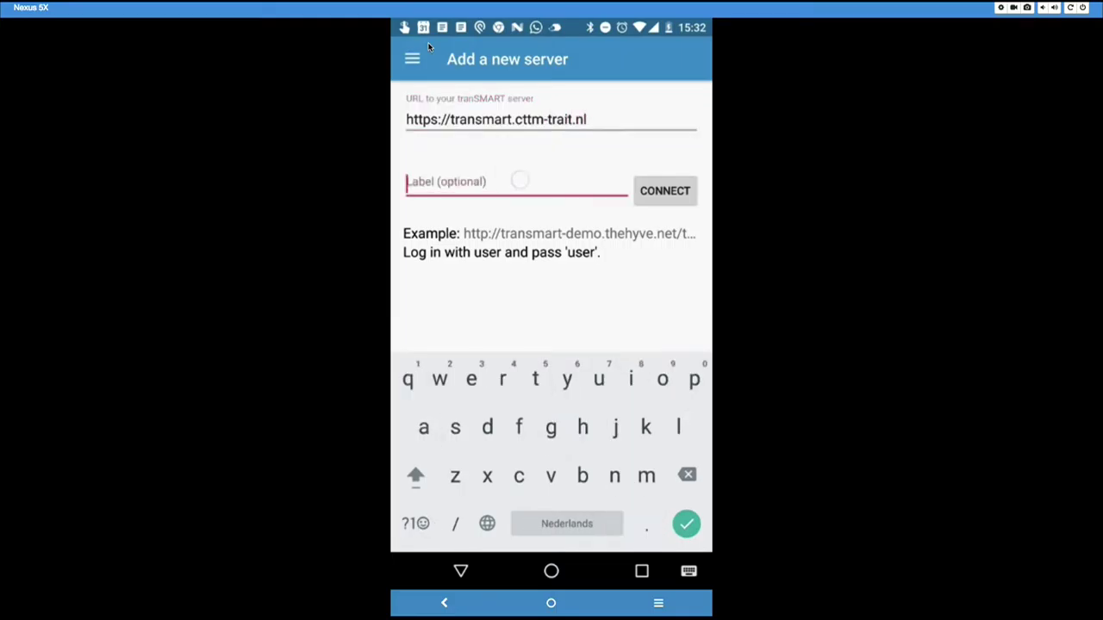
text(TraIT)
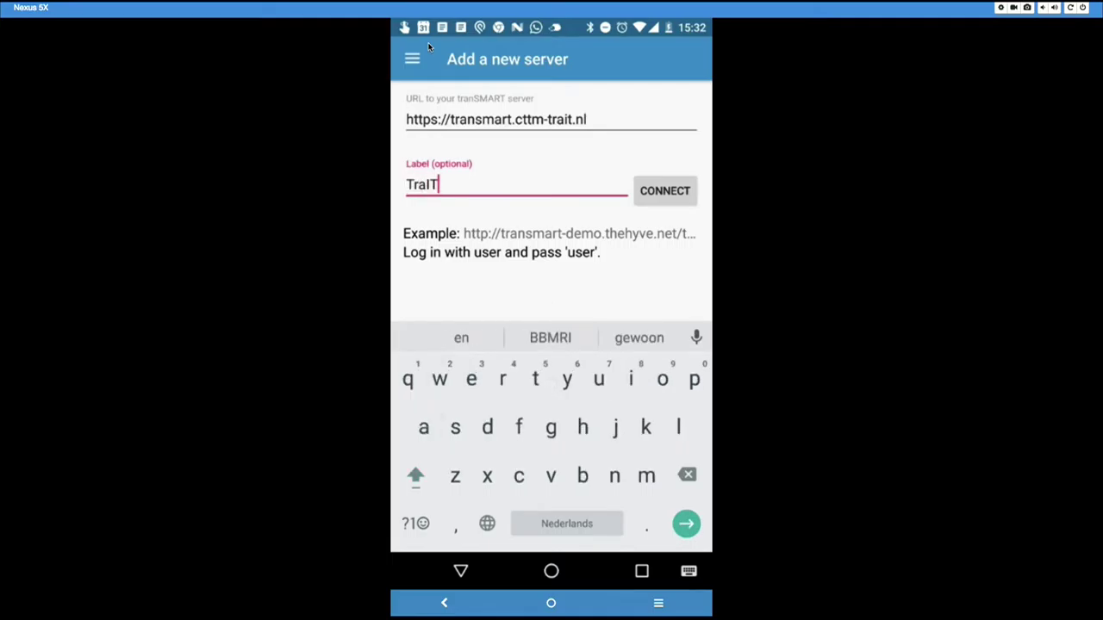
click(547, 121)
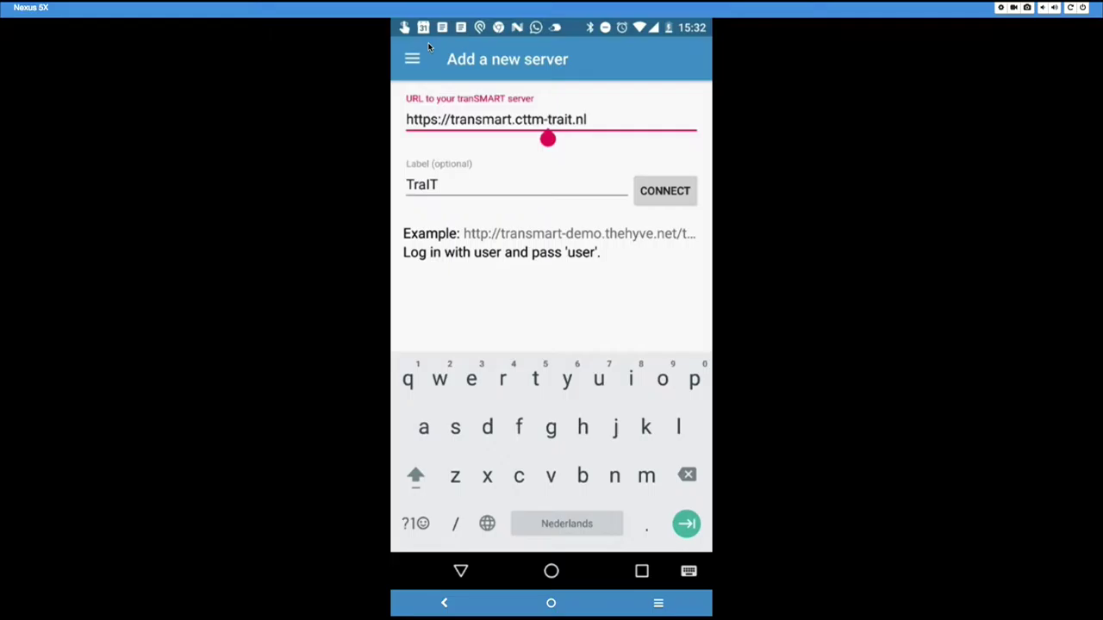
drag(548, 138, 538, 139)
key(BackSpace)
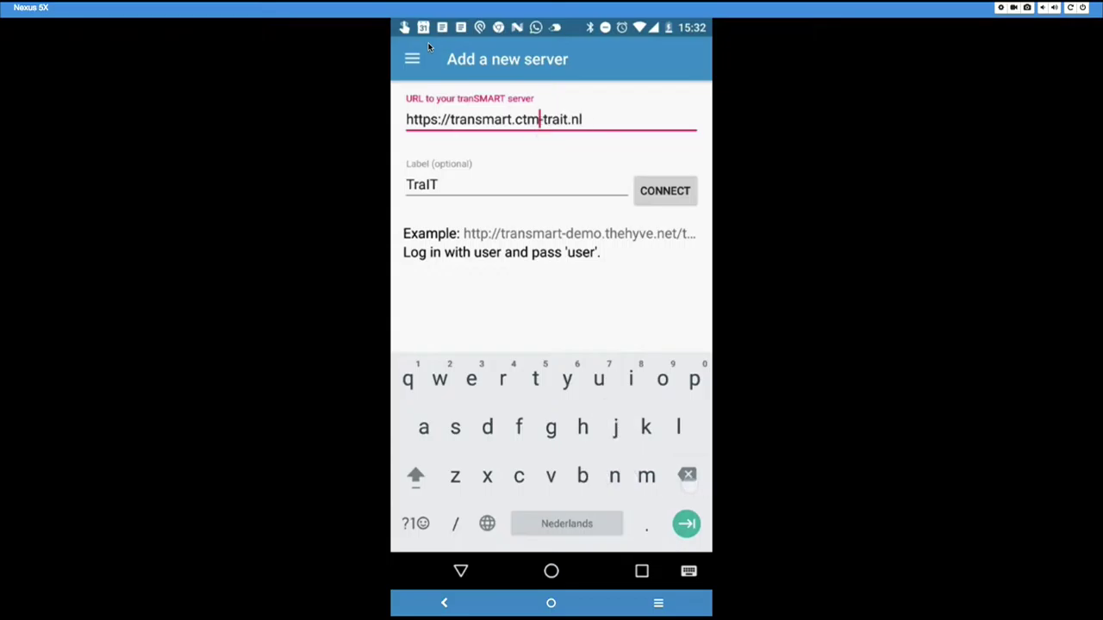
text(m)
click(631, 119)
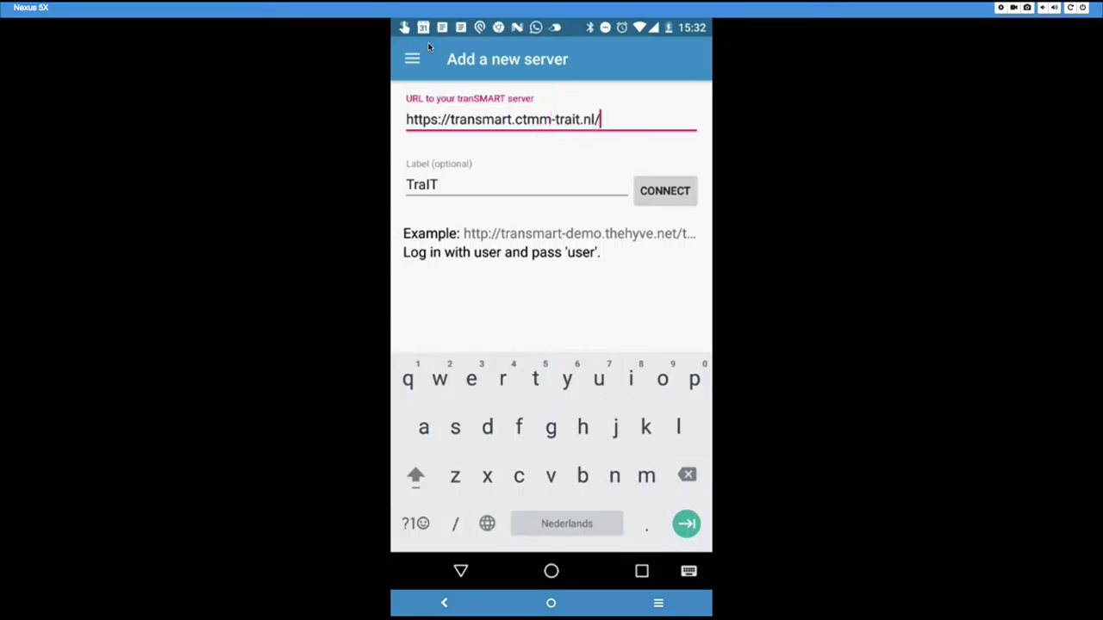
text(/transmart)
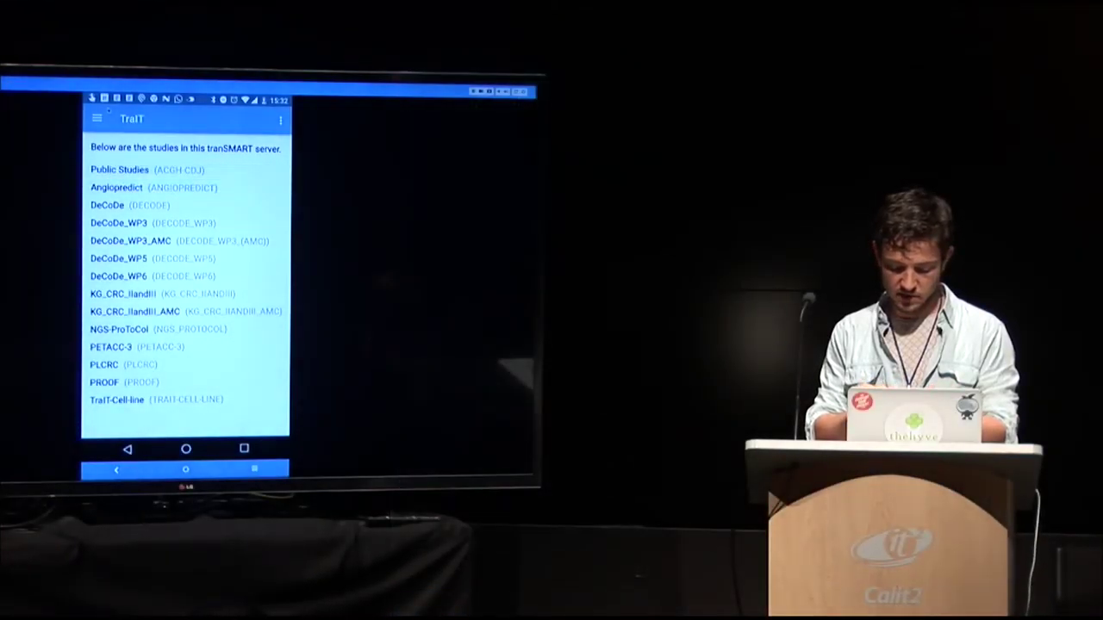
Step: View the TraIT-Cell-line study's charts, and switch to The Hyve Demo server and back to TraIT
click(116, 400)
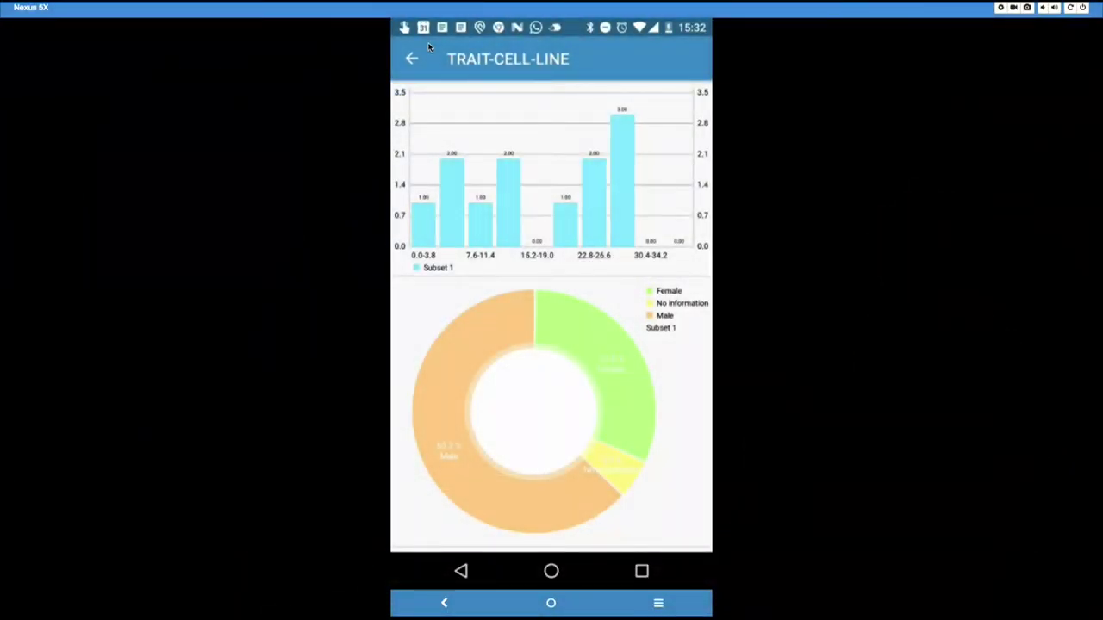
click(428, 48)
click(428, 47)
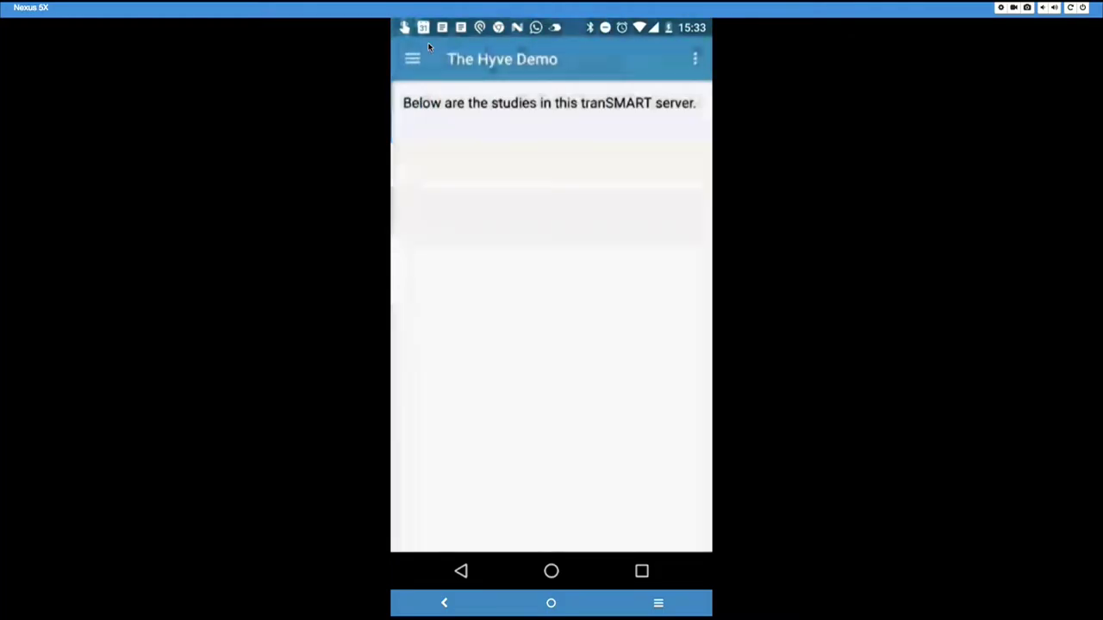
click(428, 47)
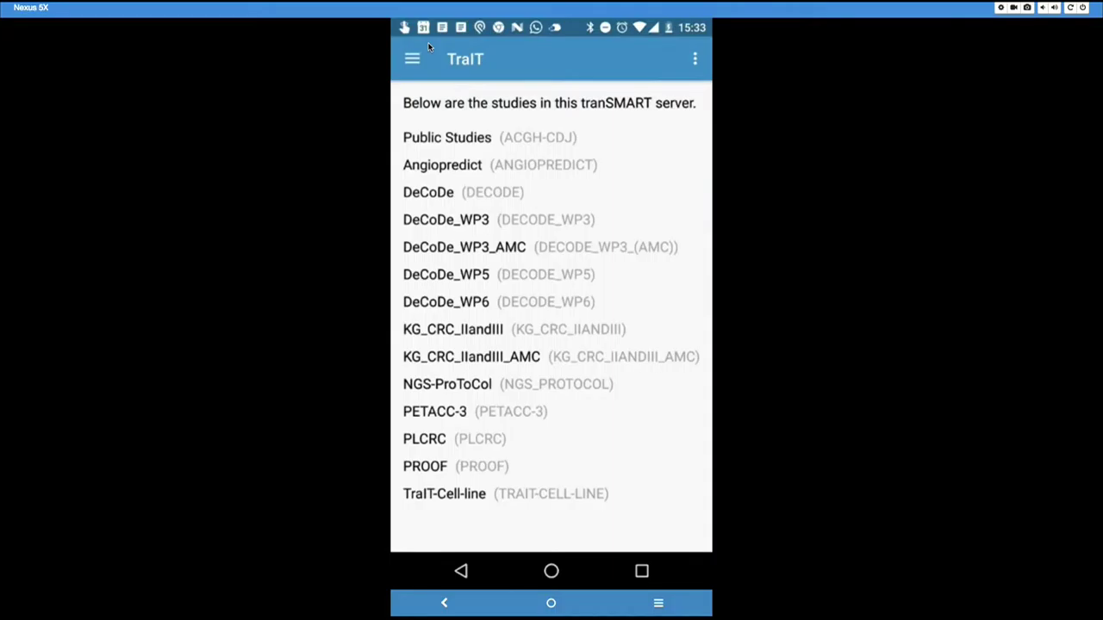
Step: Switch to the Chrome window showing the presentation's Firebase slide and enlarge it to fill the screen
key(super+Tab)
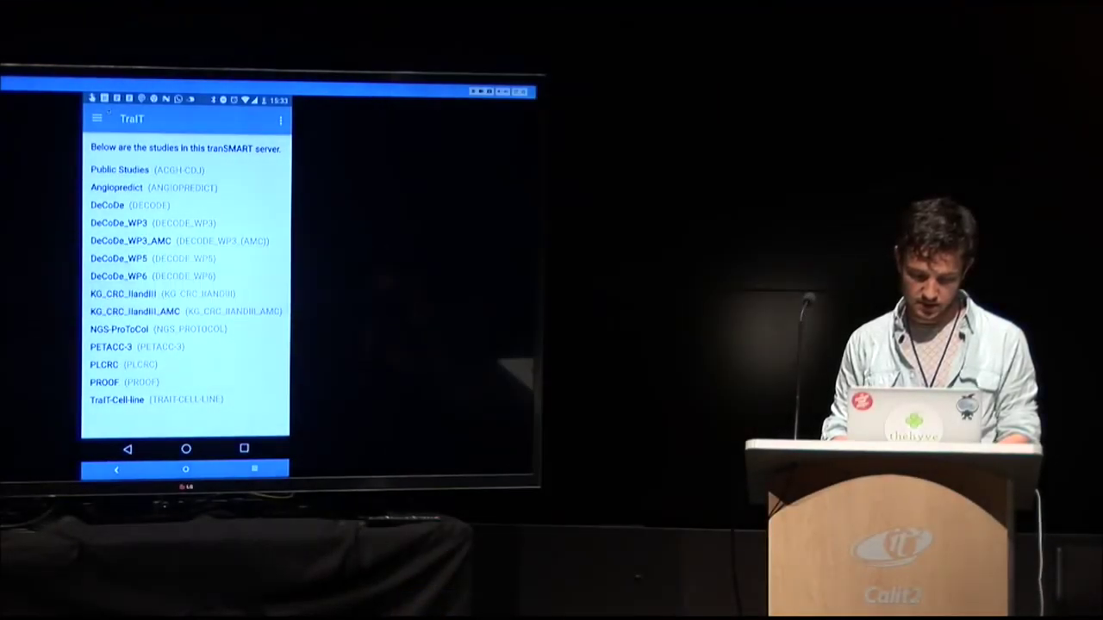
key(ctrl+Up)
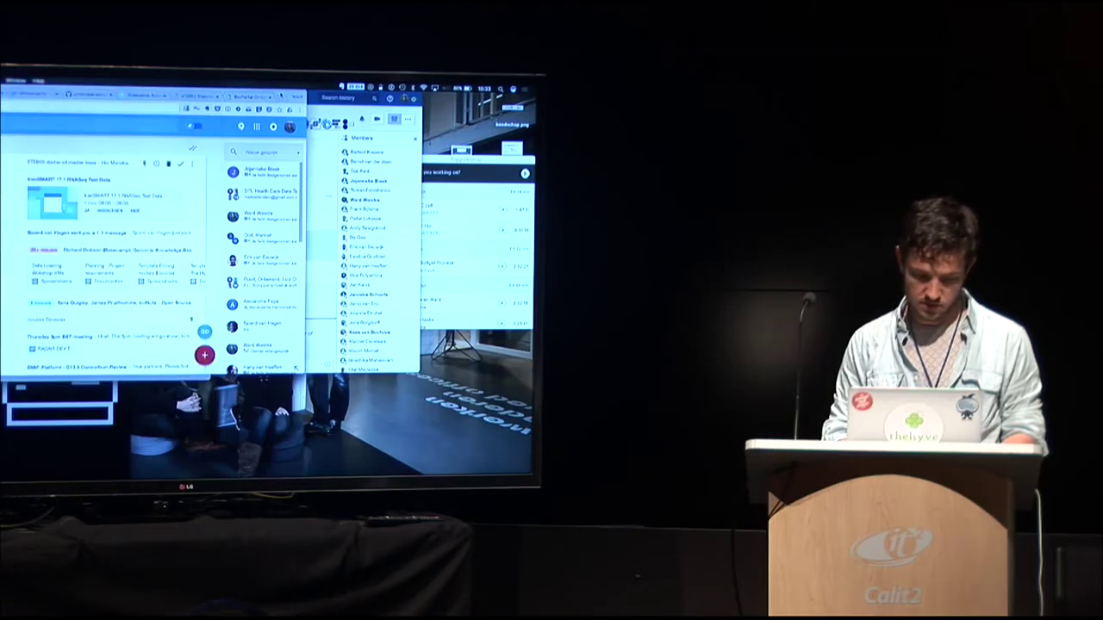
key(super)
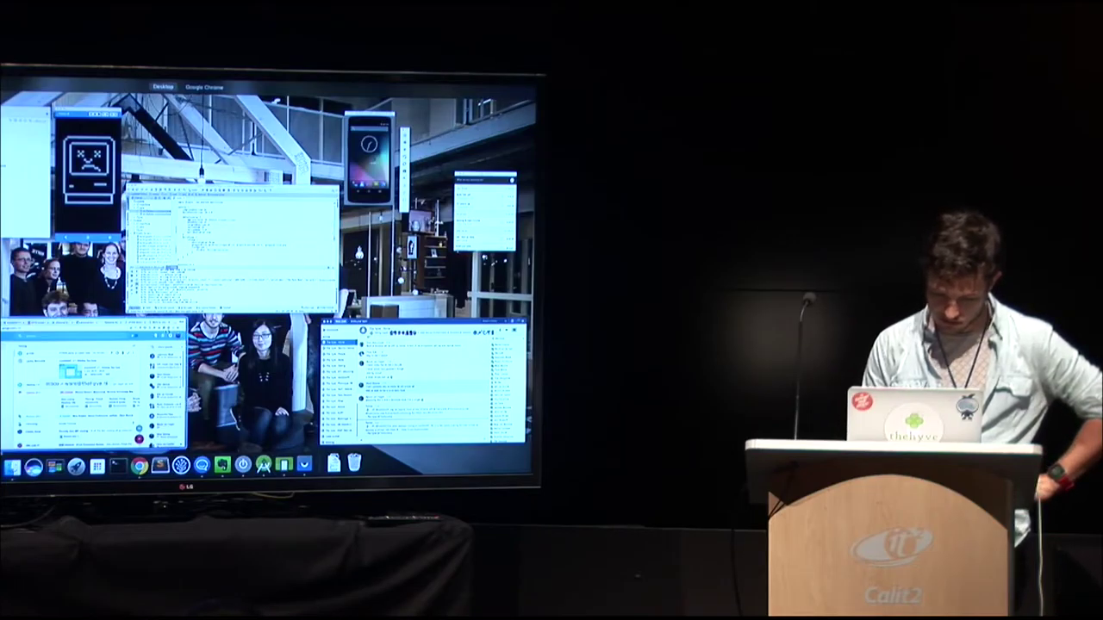
key(super)
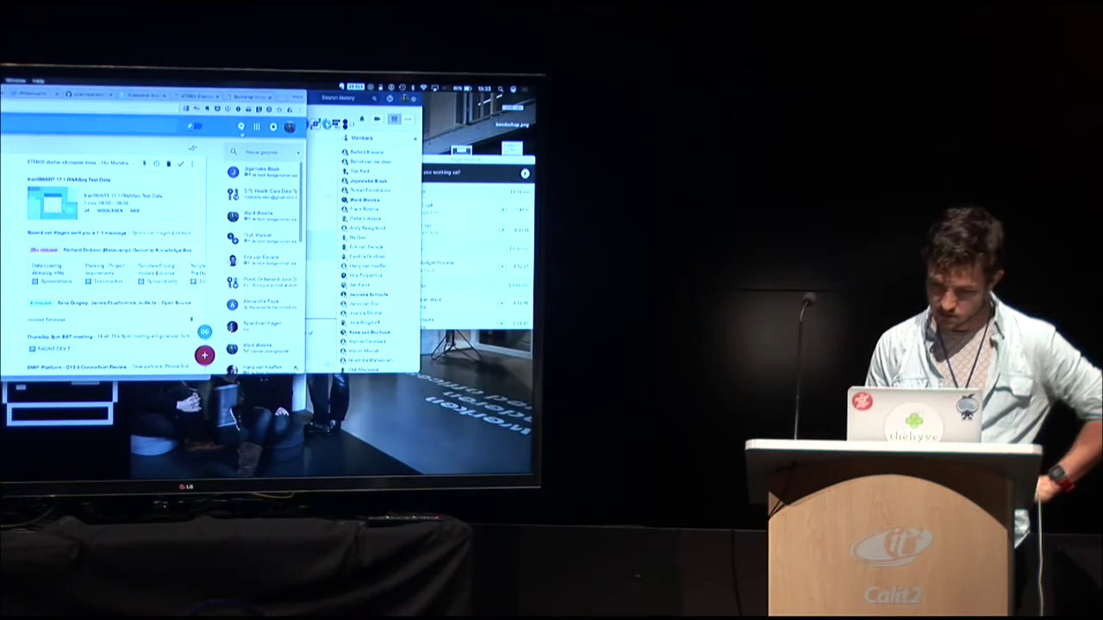
key(ctrl+t)
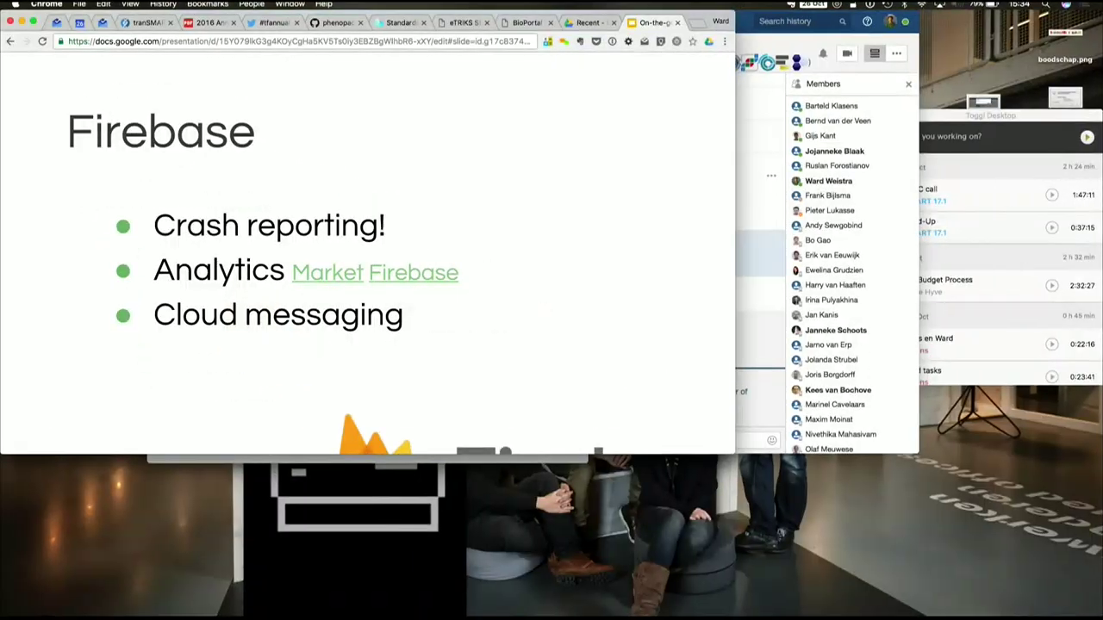
key(super+alt+f)
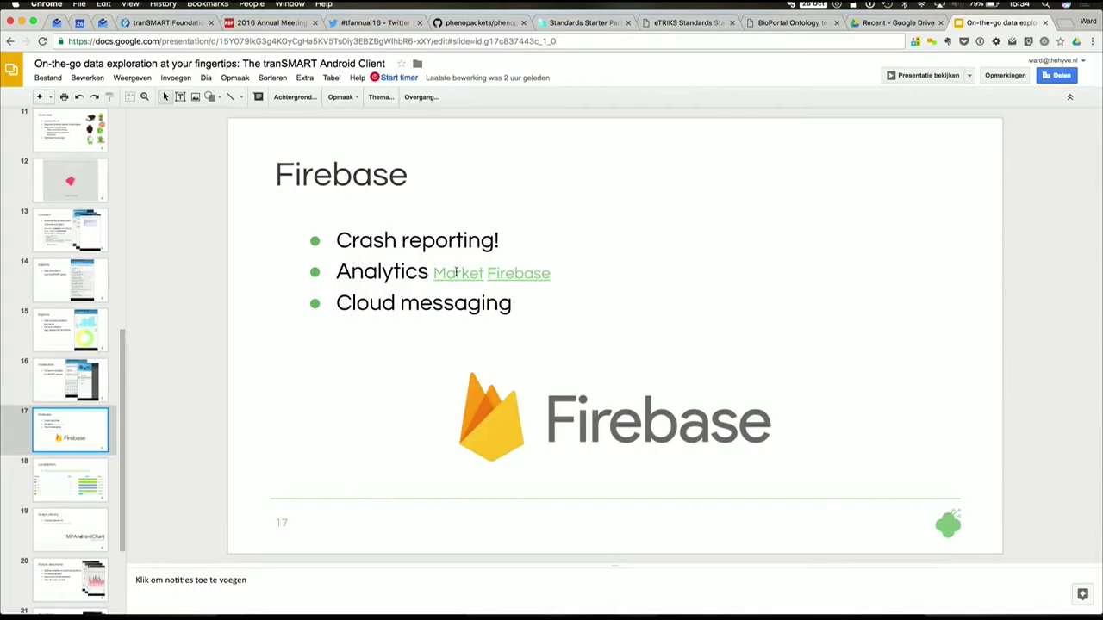
Step: Follow the slide's Market link and review the TranSMART Android Client dashboard and its crashes page in the Google Play Developer Console
click(457, 273)
click(493, 301)
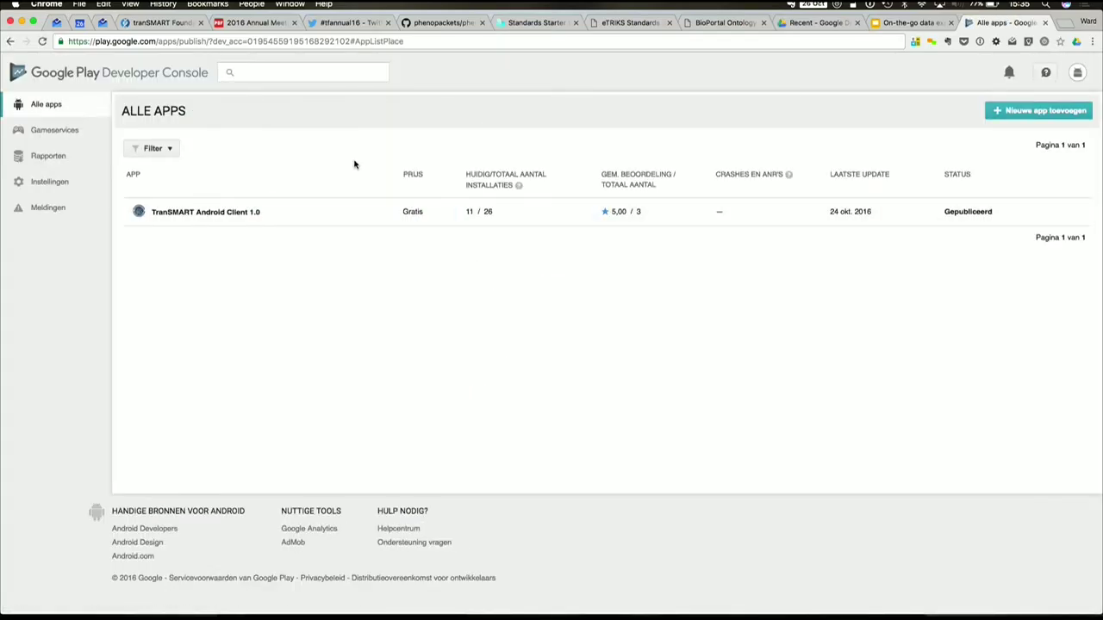
click(264, 223)
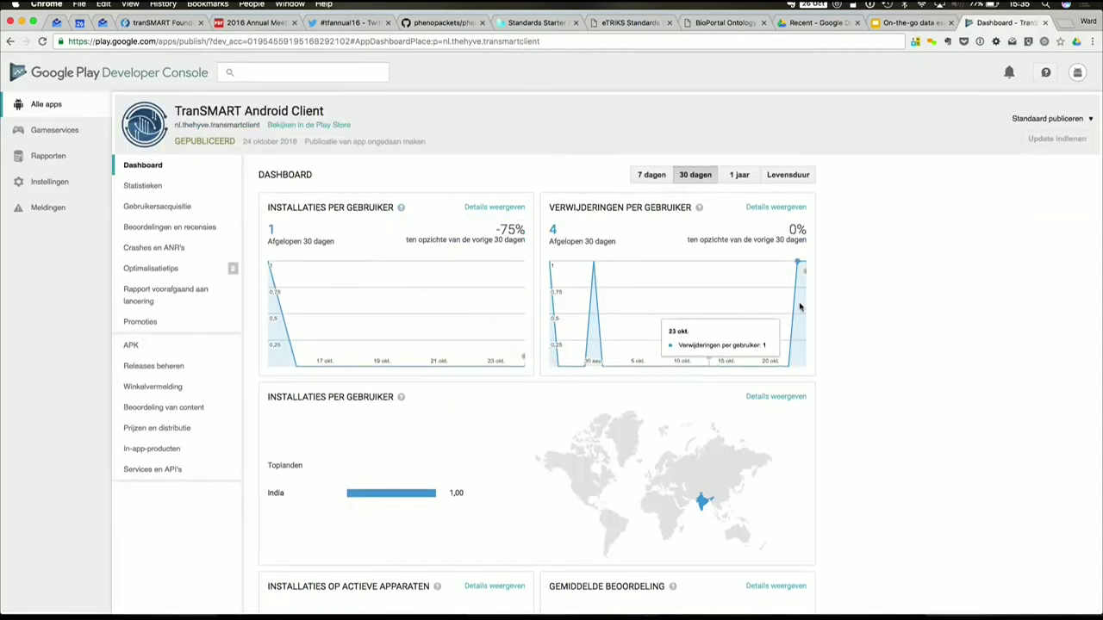
scroll(800, 305, down, 5)
scroll(799, 307, up, 3)
scroll(800, 305, up, 2)
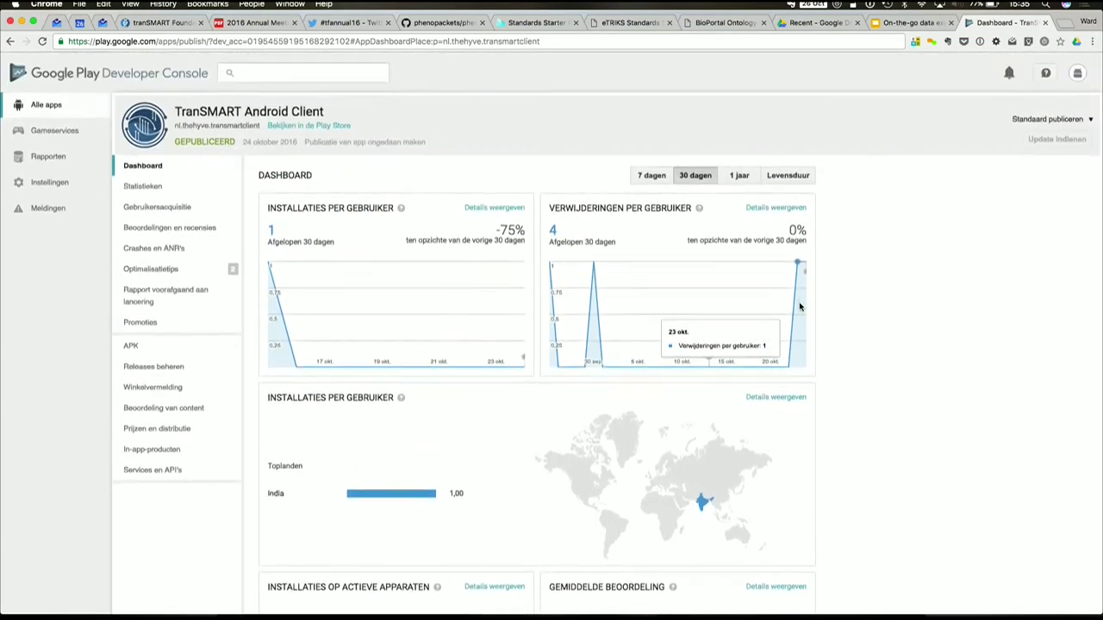
click(185, 248)
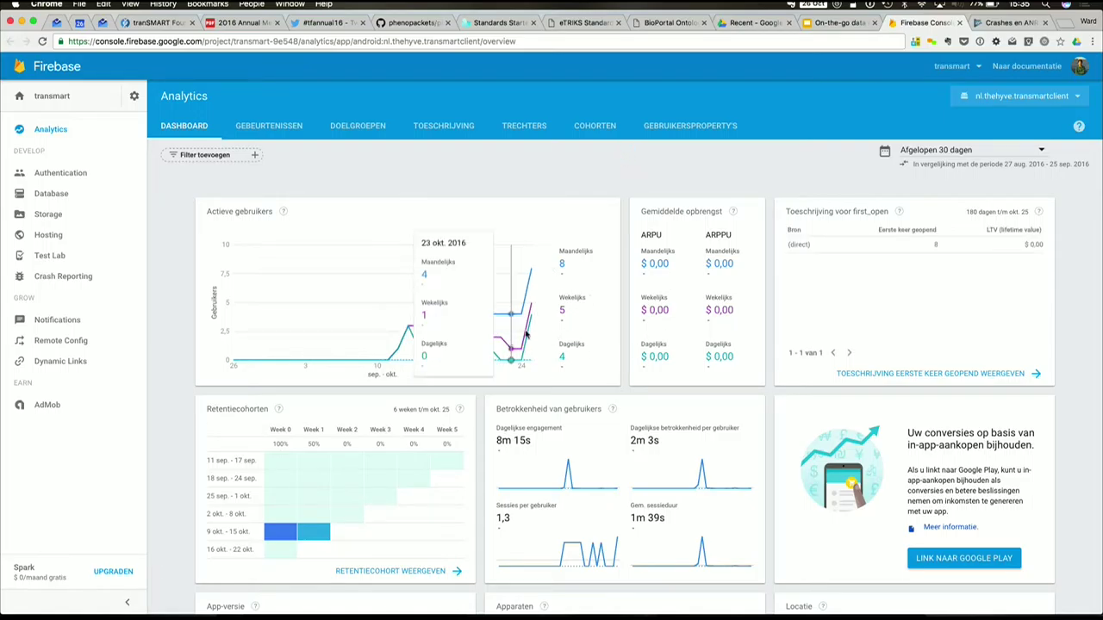
Step: Examine the active users chart in Firebase Analytics and open the Crash Reporting overview
mouse_move(530, 321)
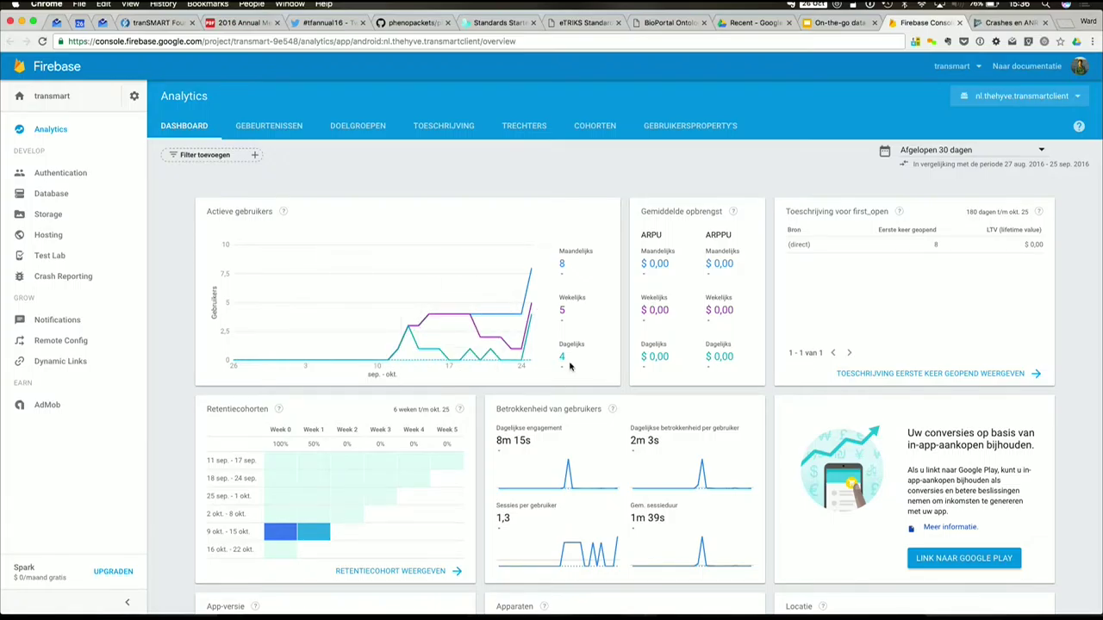
mouse_move(520, 358)
click(81, 278)
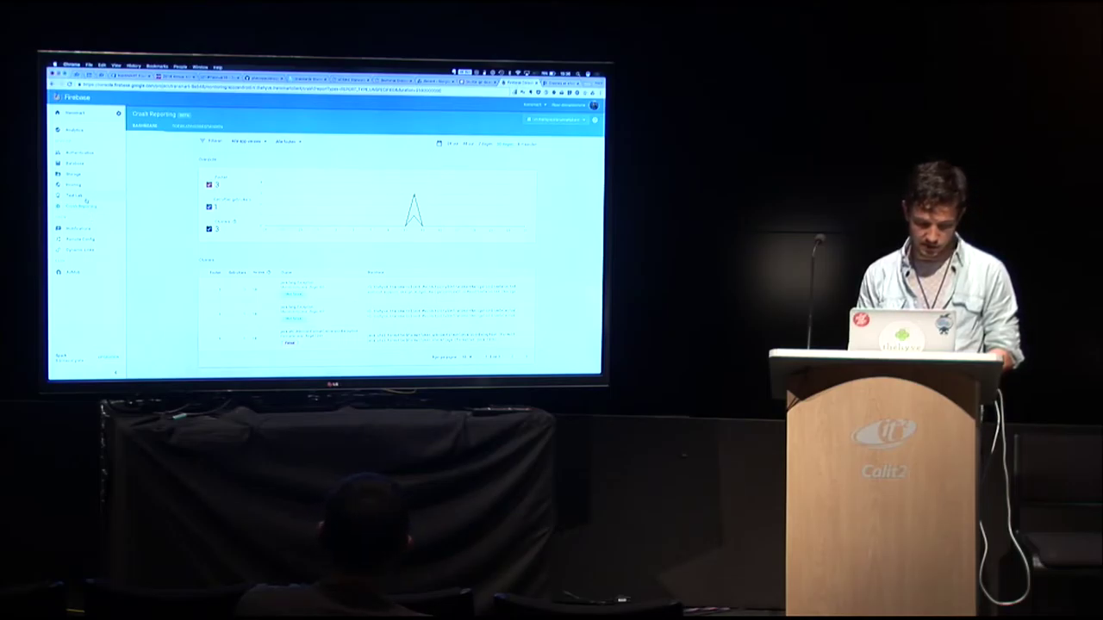
Step: Create a new Firebase notification with the message text "Thanks for attending my talk!"
click(82, 230)
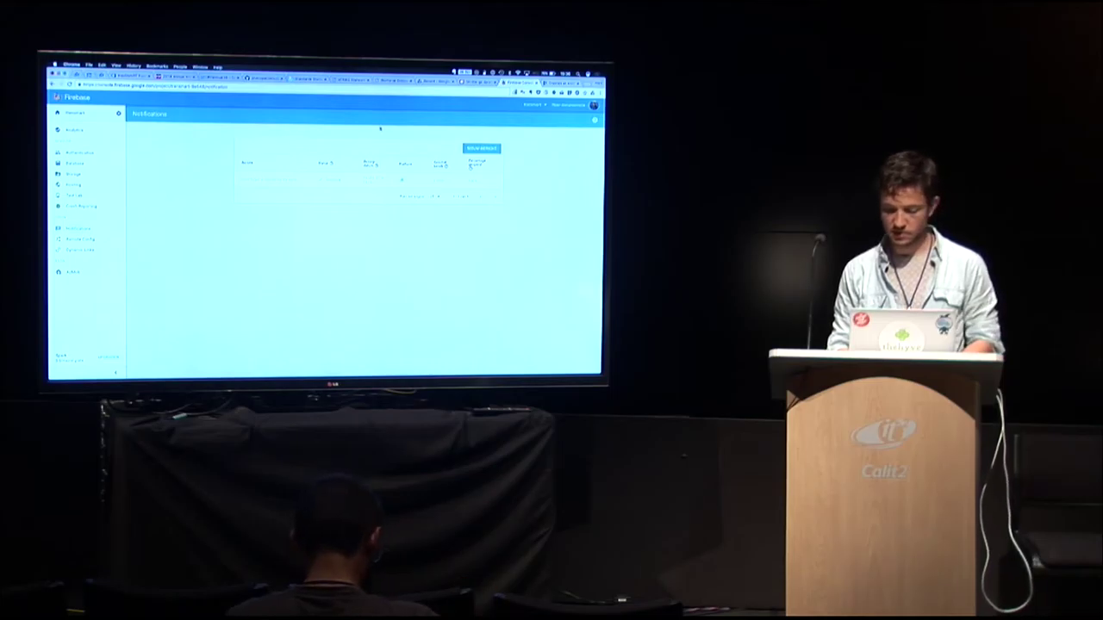
click(481, 149)
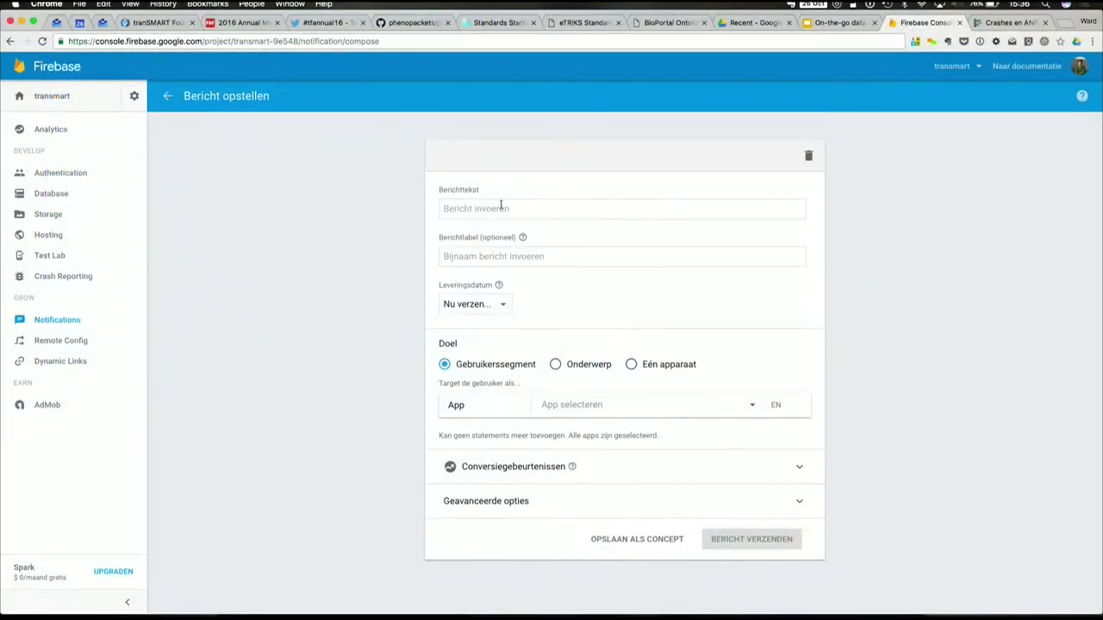
click(501, 208)
mouse_move(522, 237)
text(Thanks for attending)
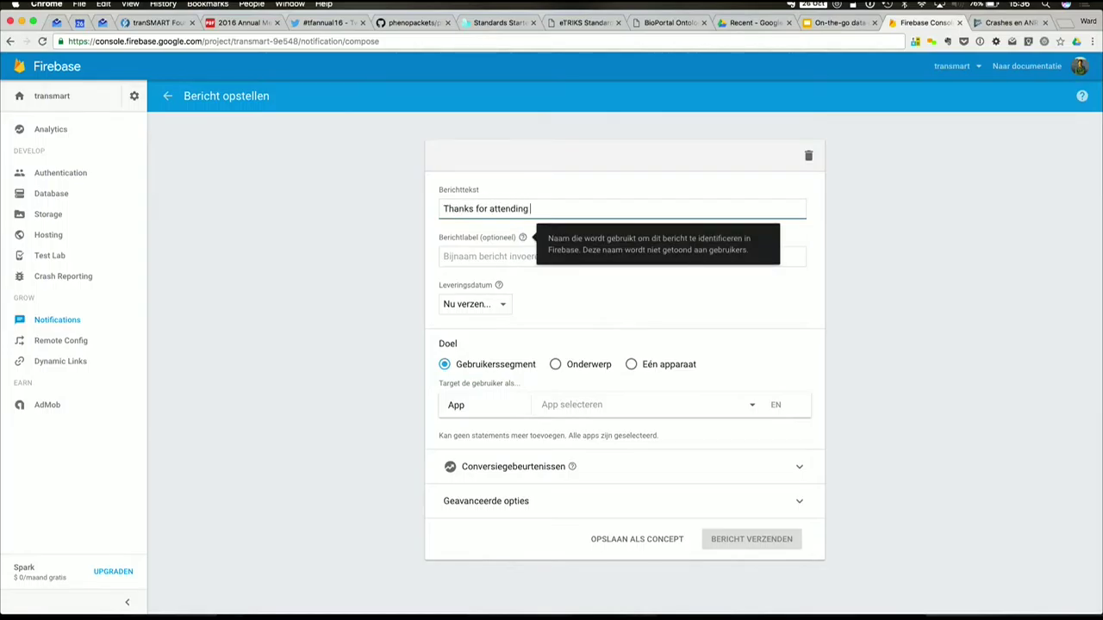
text( my talk!)
click(899, 295)
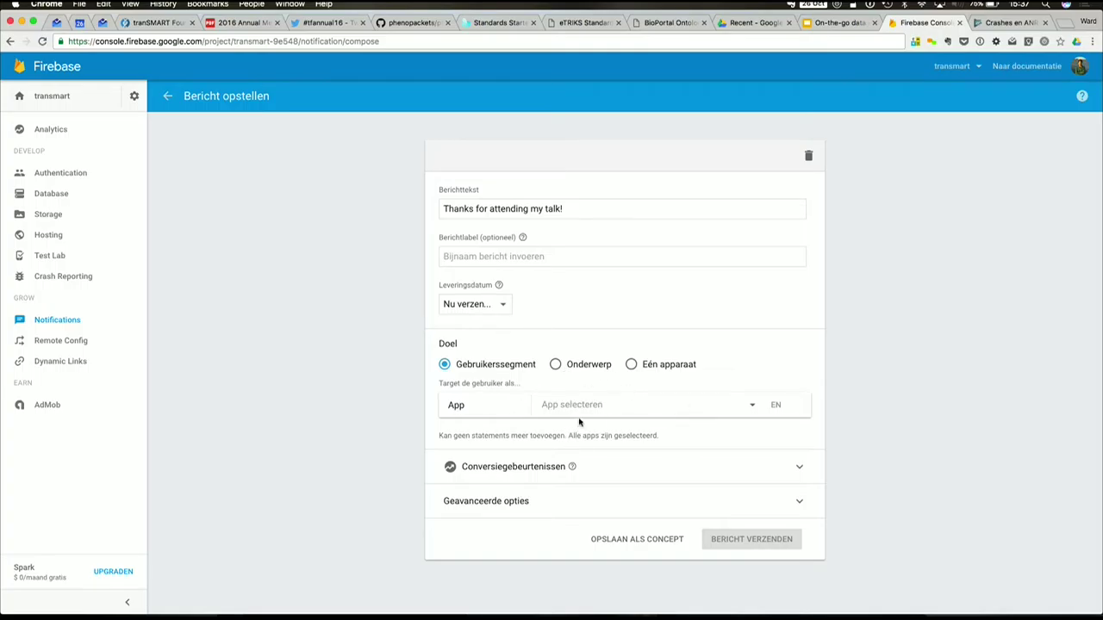
Step: Target the notification at the app nl.thehyve.transmartclient, keep immediate delivery, and send it
click(496, 308)
click(495, 306)
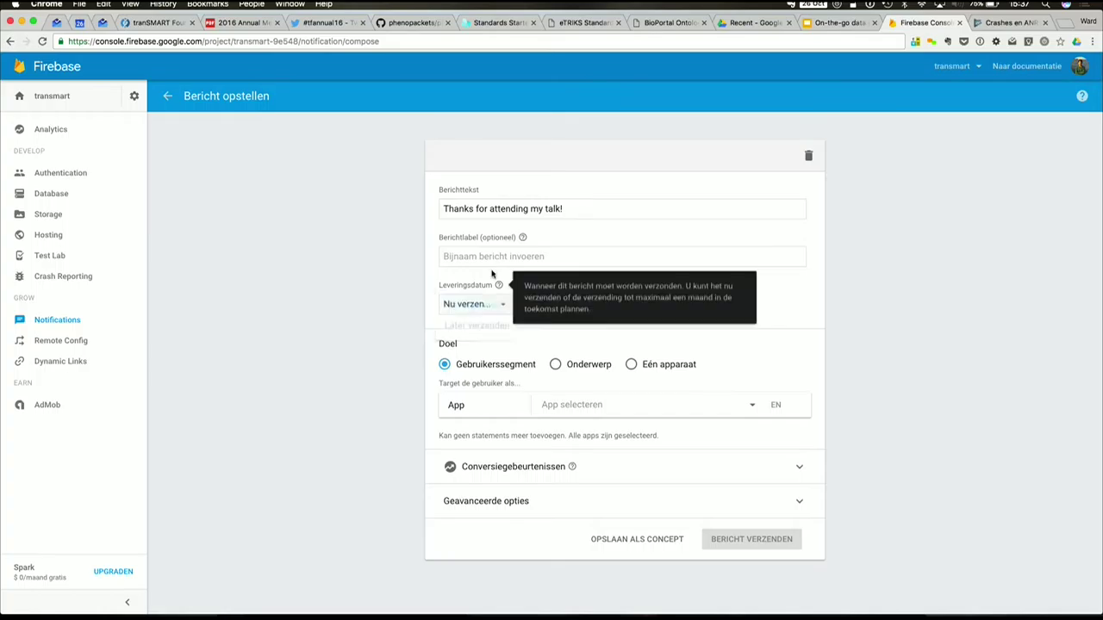
click(571, 404)
click(590, 406)
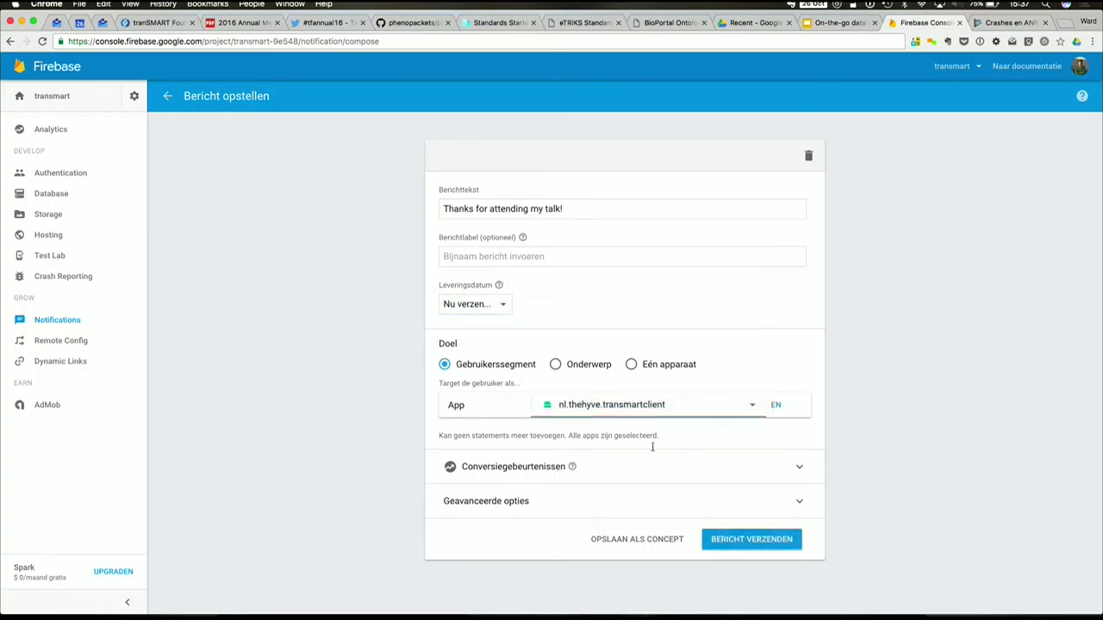
click(753, 541)
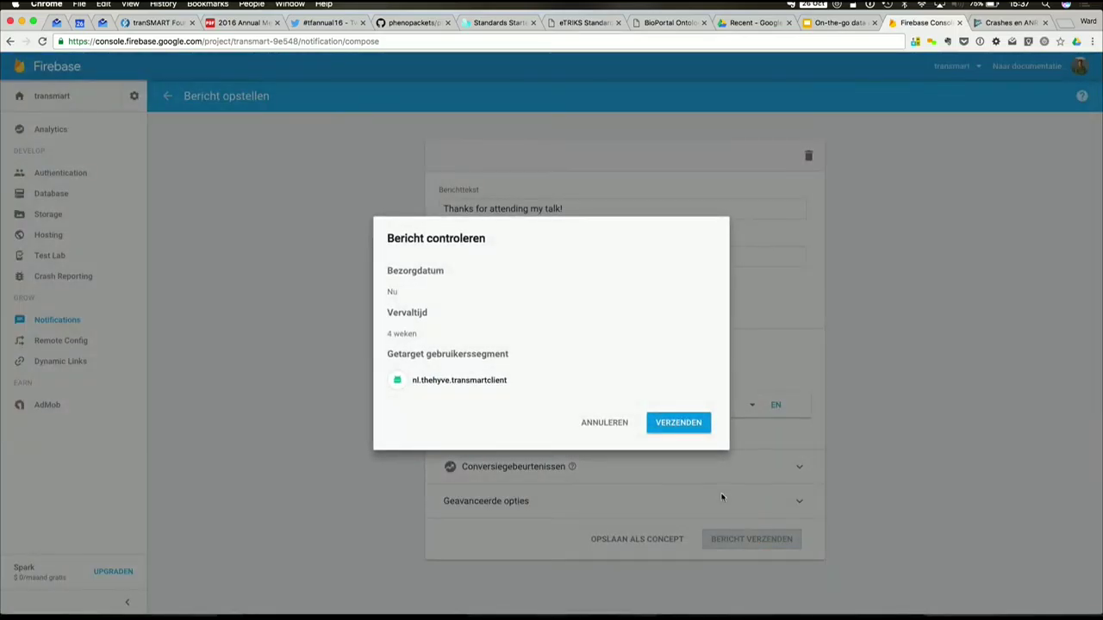
click(671, 425)
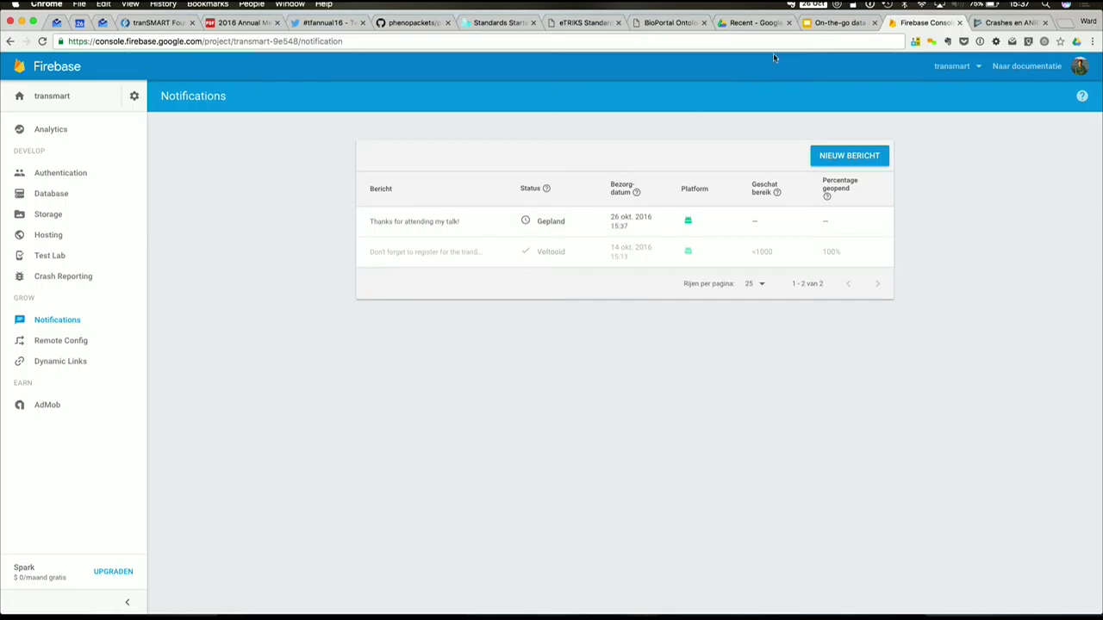
Step: Return to the Google Slides presentation and show the Localisation slide
click(829, 22)
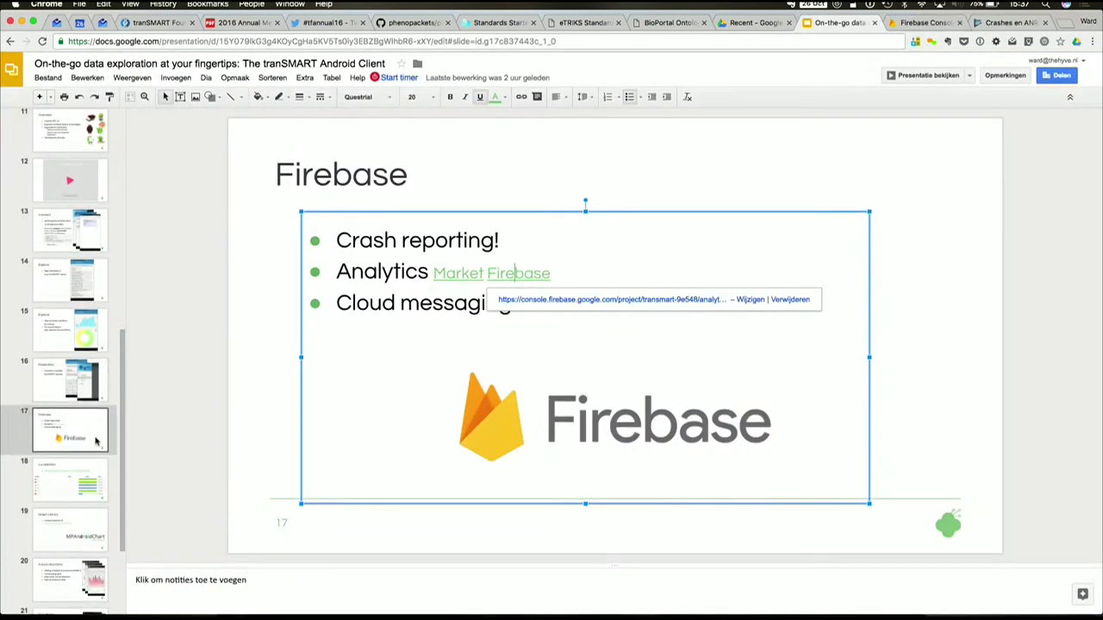
click(60, 471)
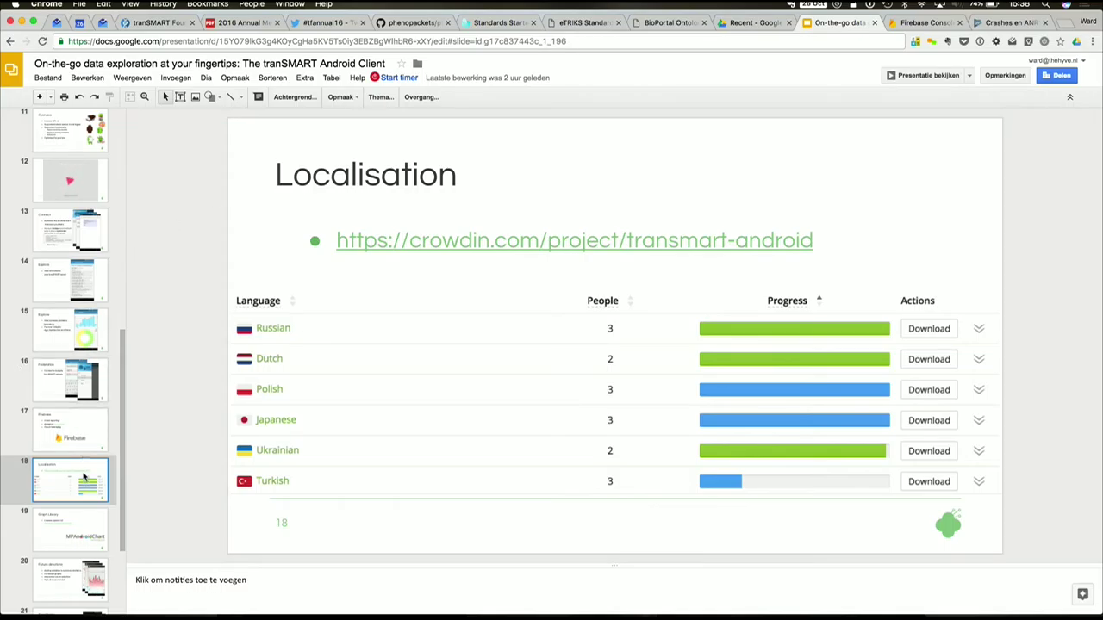
Step: Show the Graph Library slide and continue to the Future directions slide of the presentation
click(84, 521)
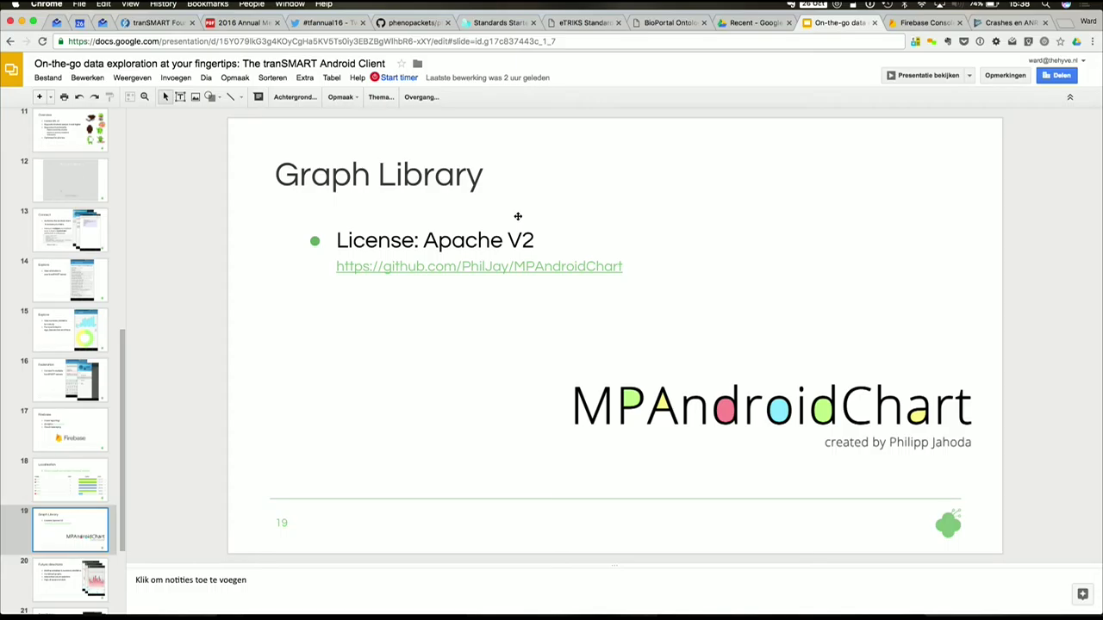
scroll(72, 429, down, 3)
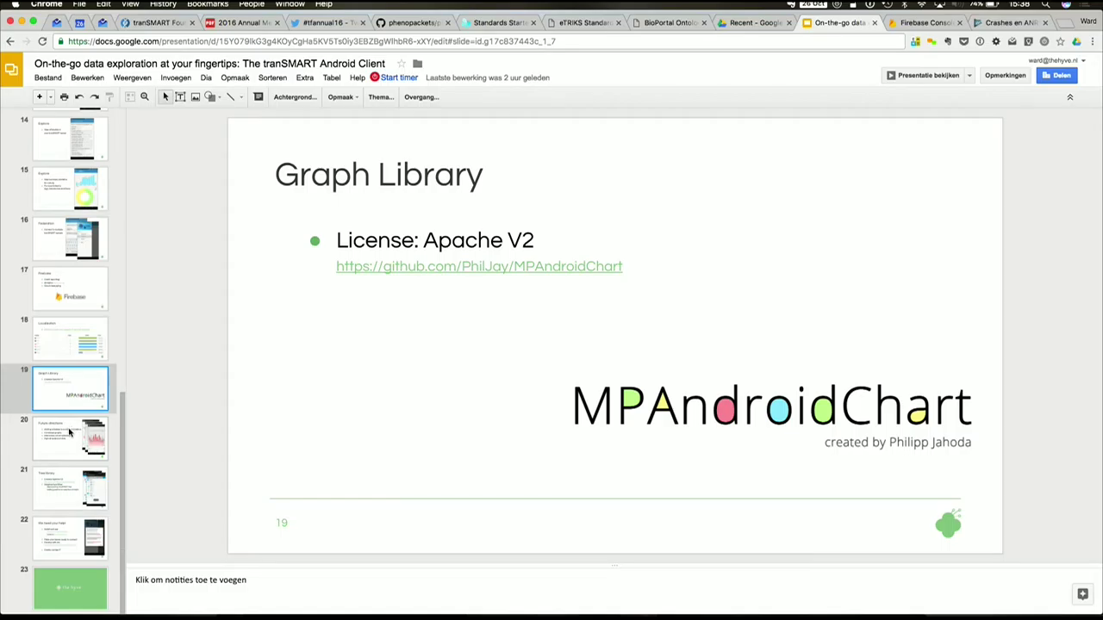
click(71, 434)
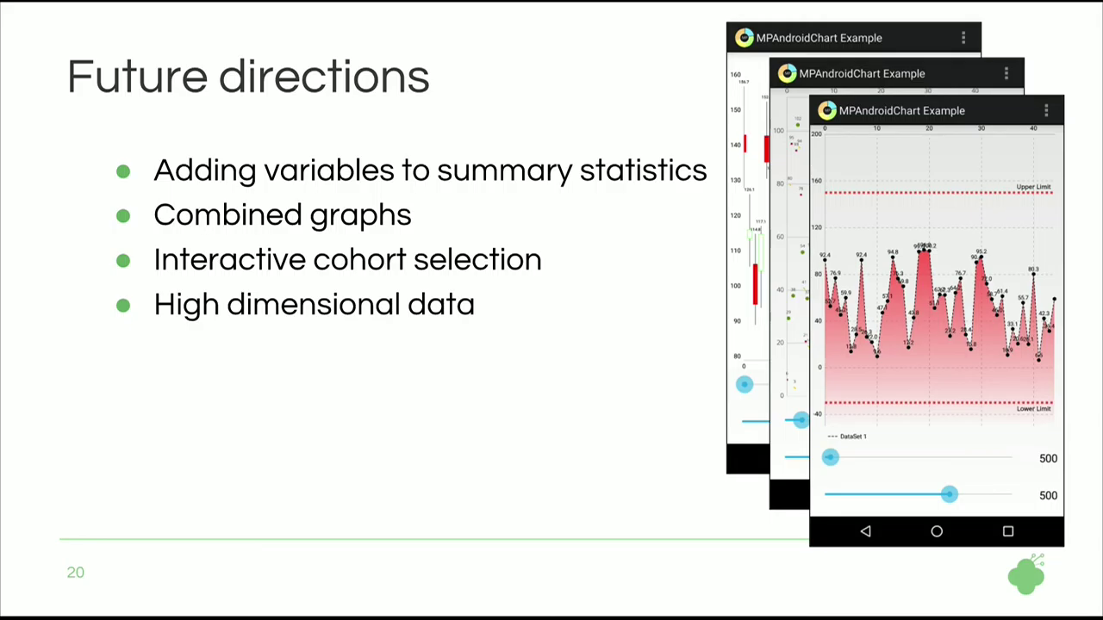
Step: Advance the slideshow through the Tree library slide and its second screenshot to the "We need your help!" slide
key(Right)
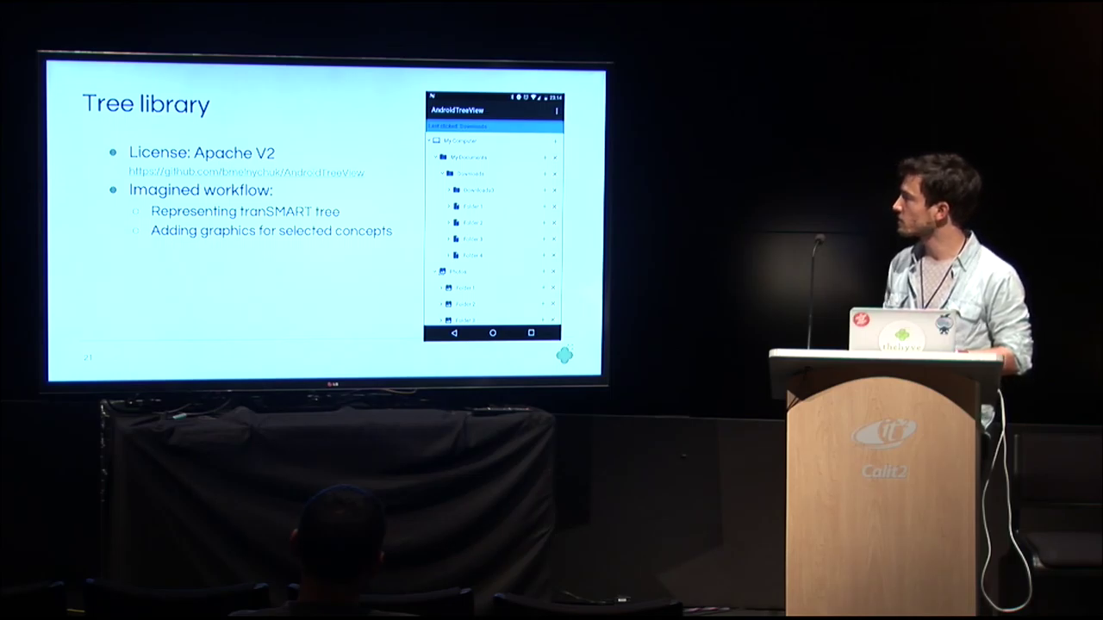
key(Right)
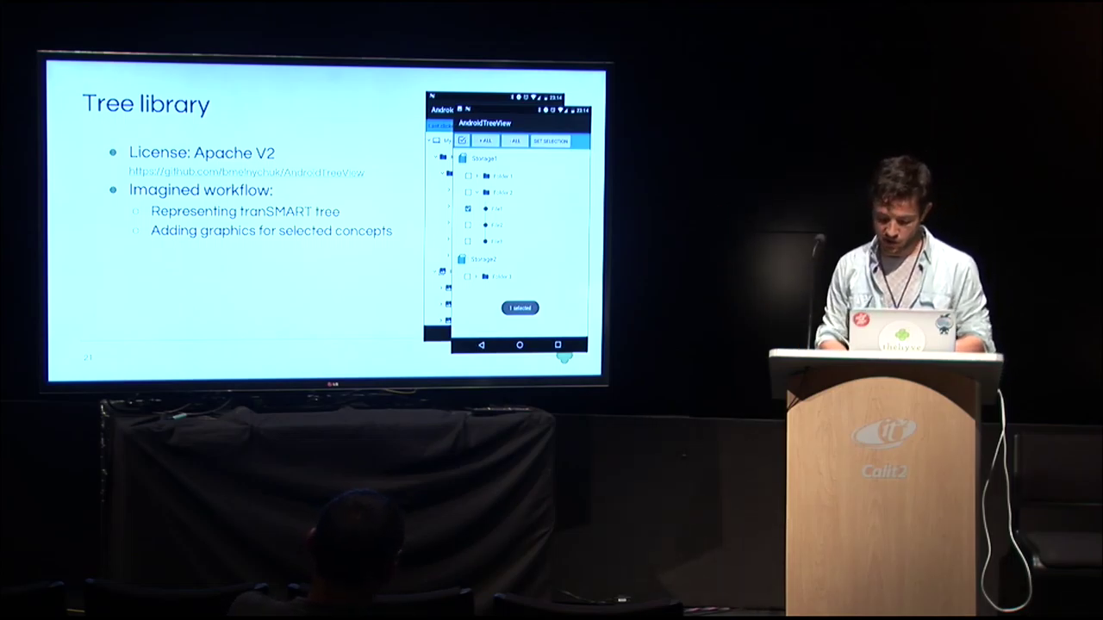
key(Right)
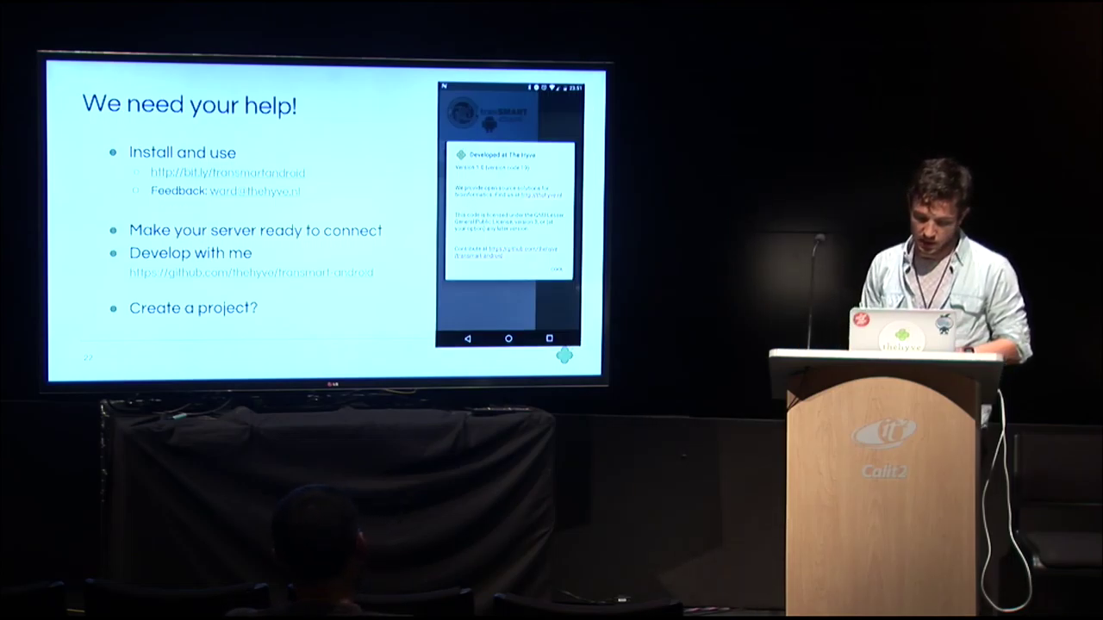